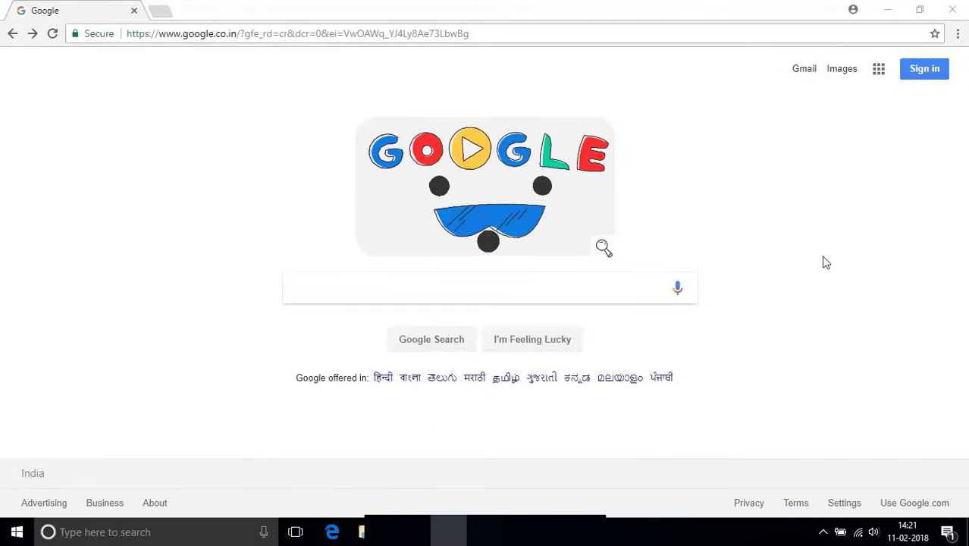
Search Google for 'uan login' and bring up link options on the EPFO result
click(608, 294)
text(ua)
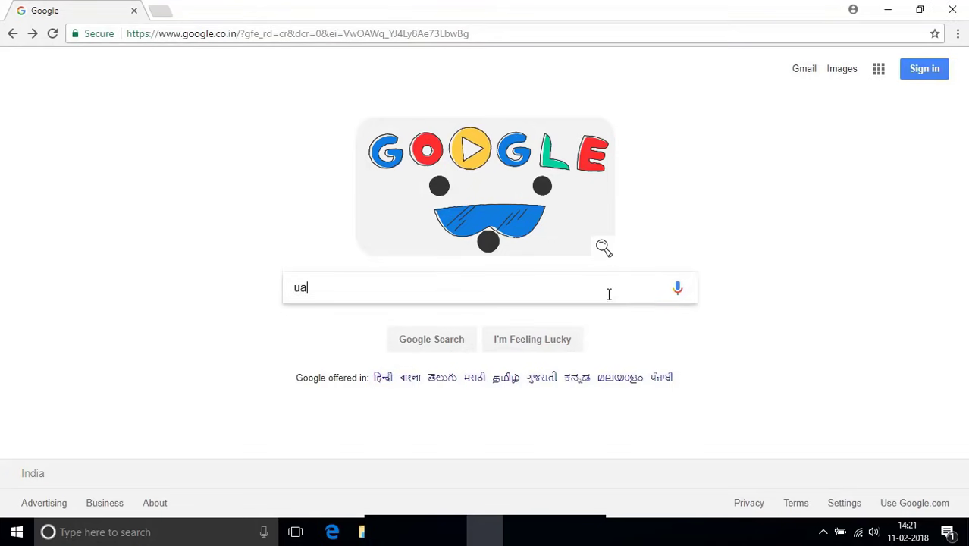
text(n login)
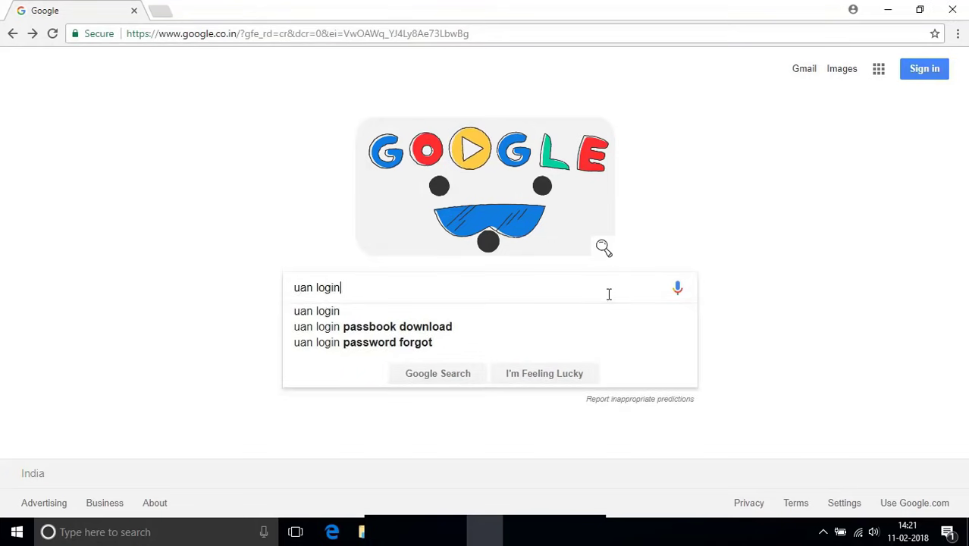
key(Return)
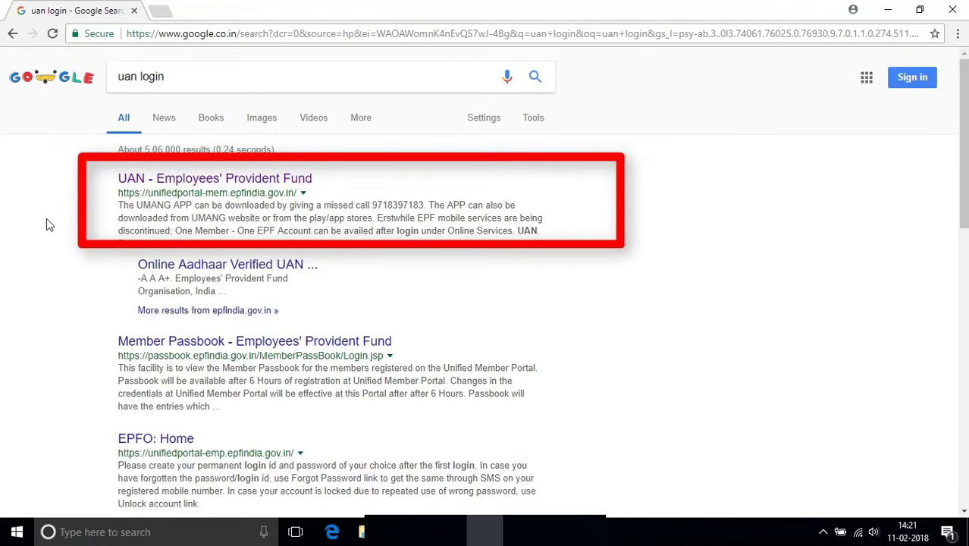
right_click(194, 186)
Open the 'UAN - Employees' Provident Fund' result and follow its Forgot Password link
click(190, 181)
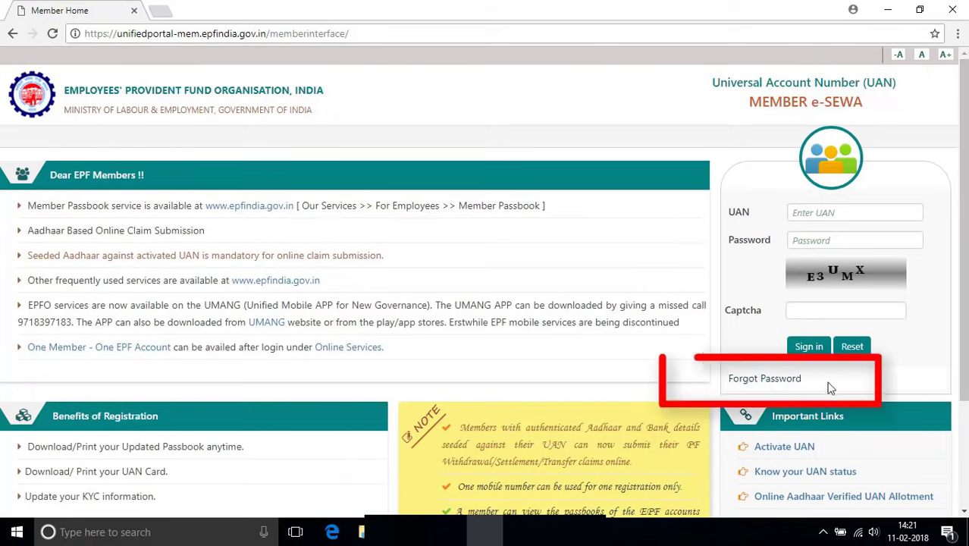
click(772, 382)
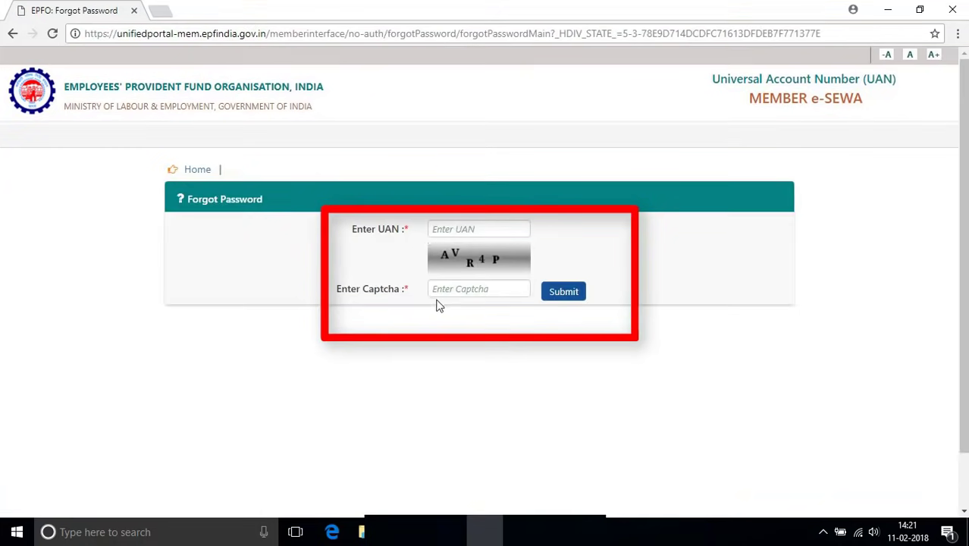
Enter the member's UAN and the displayed captcha text, then submit them
click(466, 229)
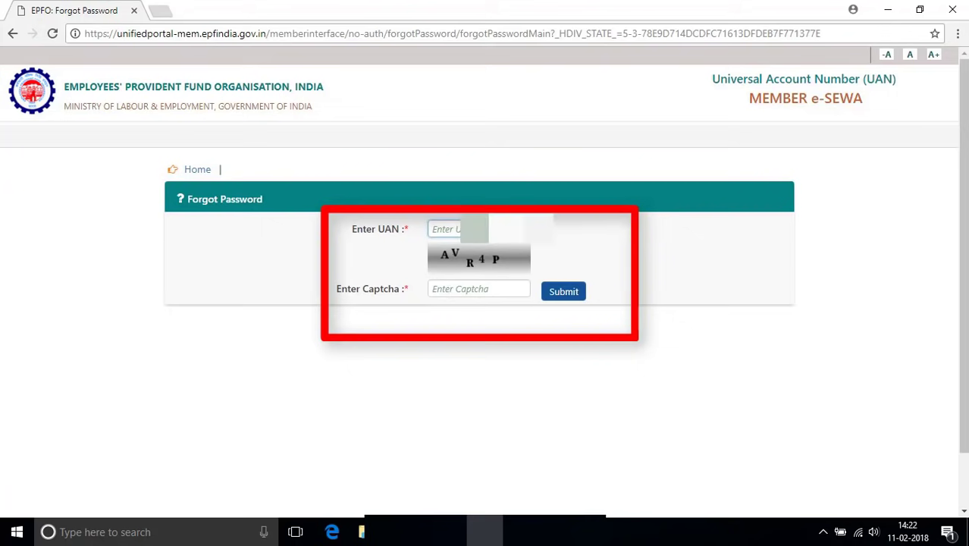
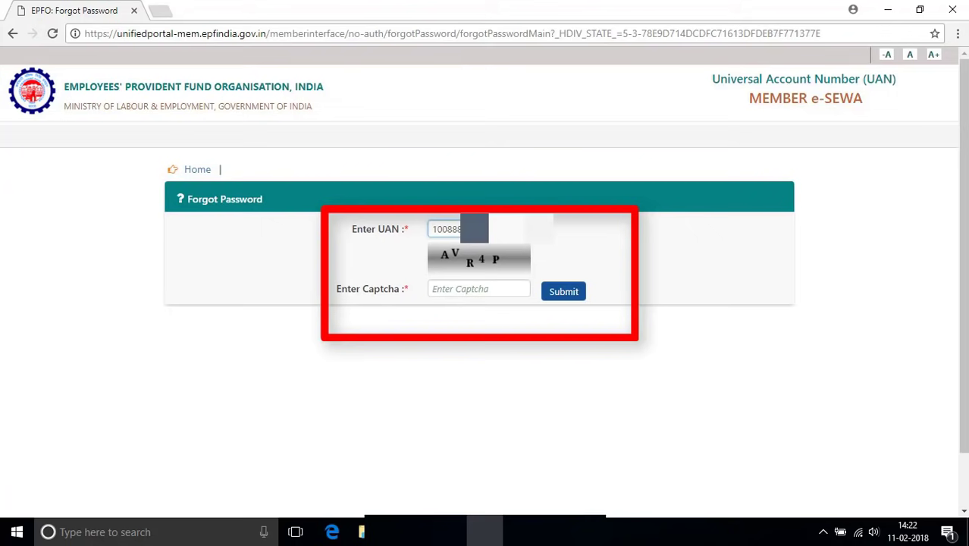
click(480, 291)
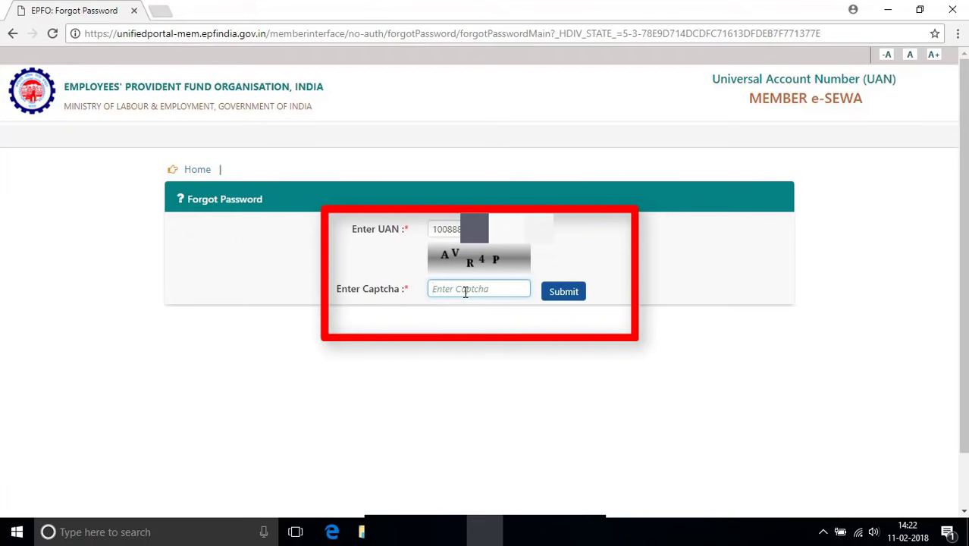
text(AVR4P)
click(572, 297)
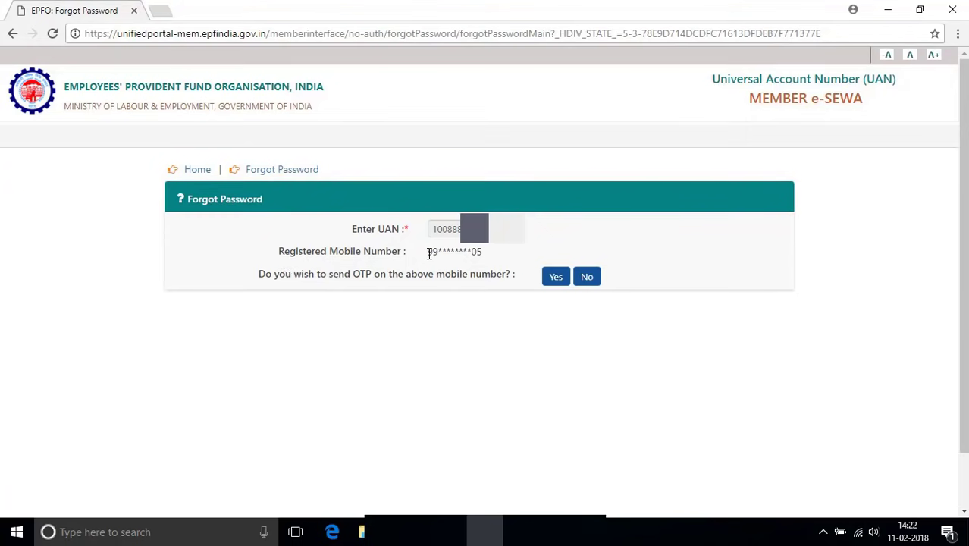
Check the masked registered mobile number and decline sending an OTP to it
drag(428, 254, 485, 258)
drag(429, 251, 483, 251)
click(440, 254)
click(591, 285)
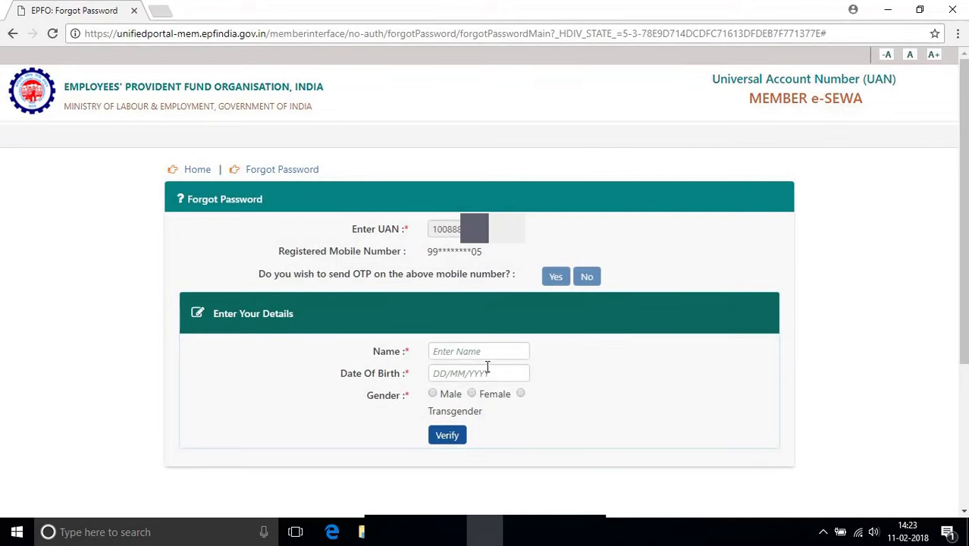
click(489, 354)
text(PRADE)
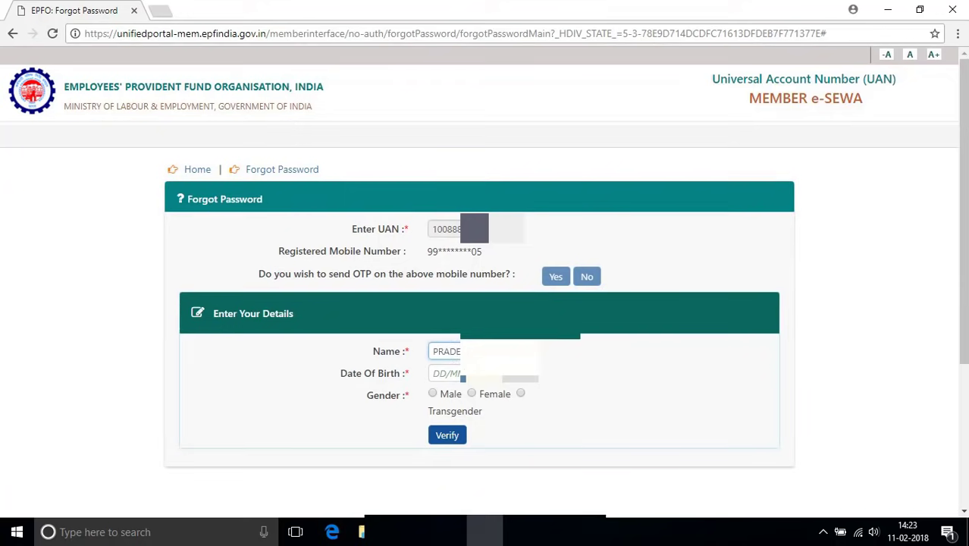
key(Tab)
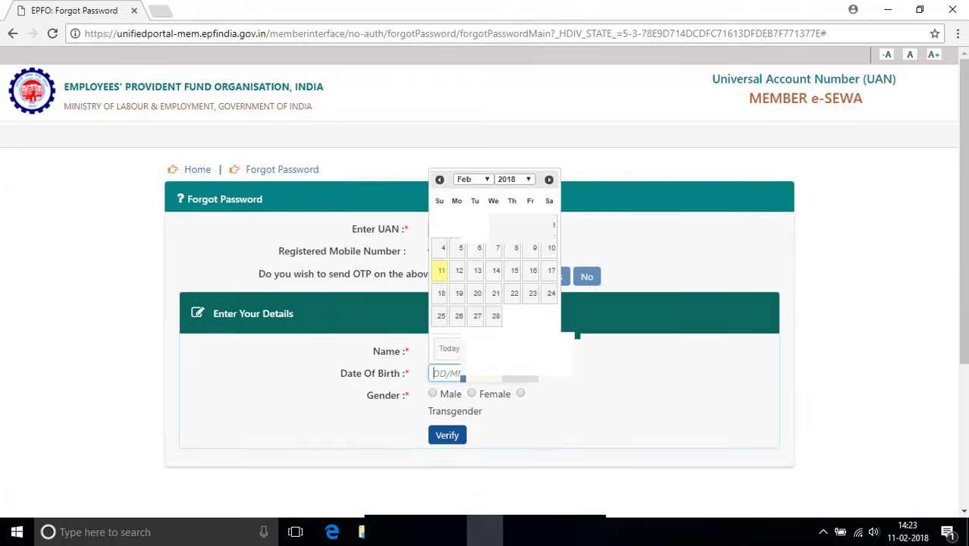
click(513, 179)
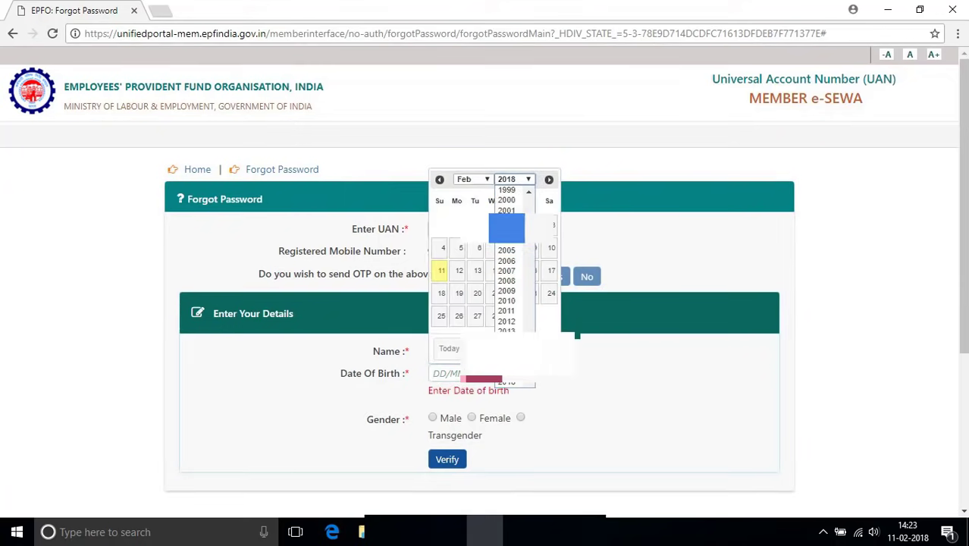
scroll(507, 213, up, 4)
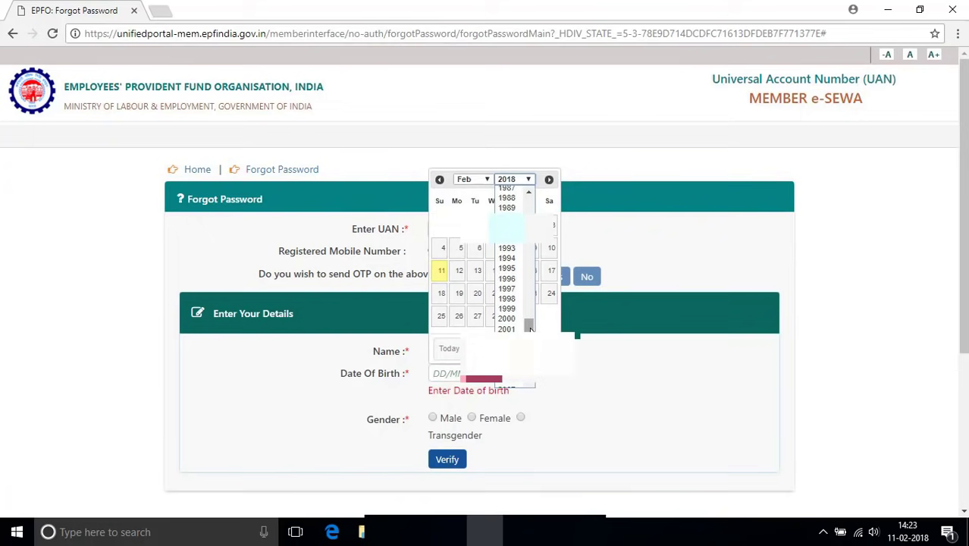
click(507, 198)
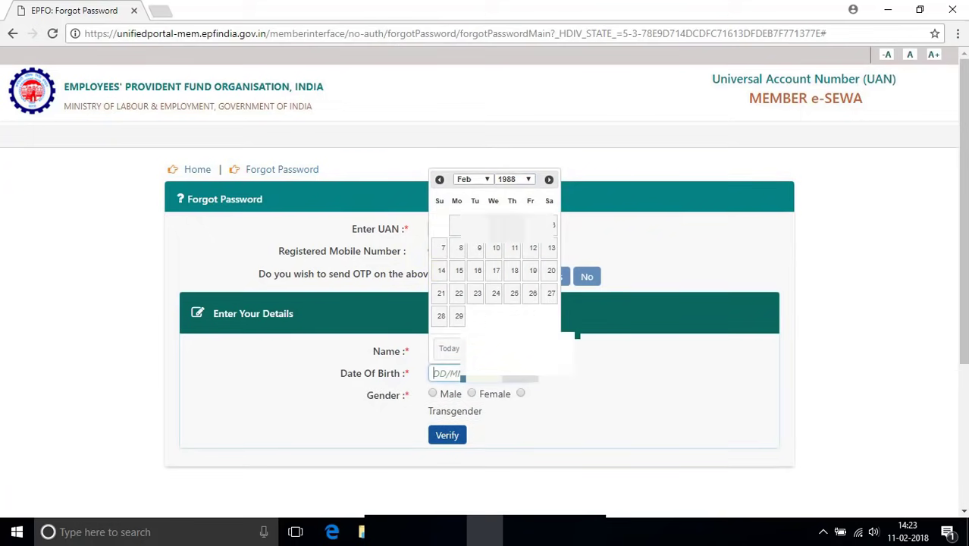
click(472, 179)
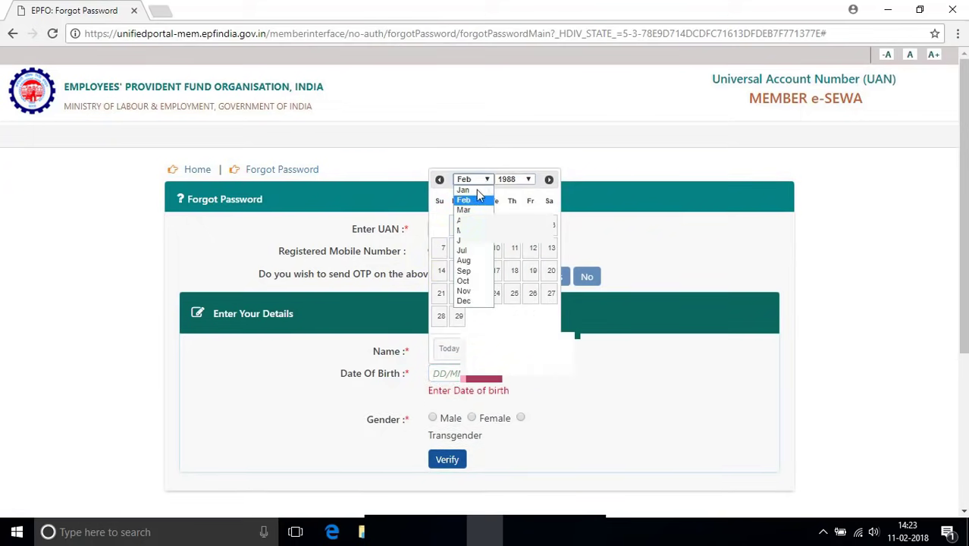
click(478, 190)
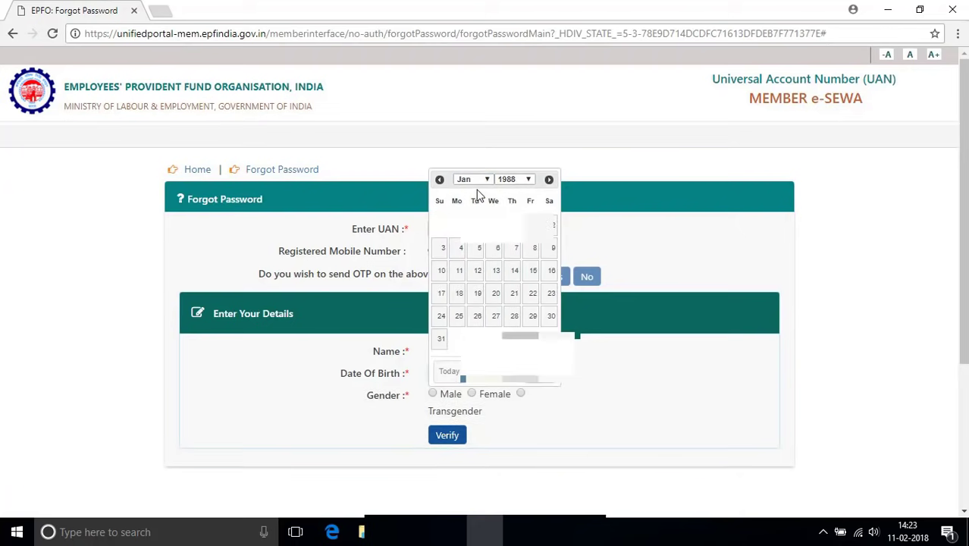
click(441, 271)
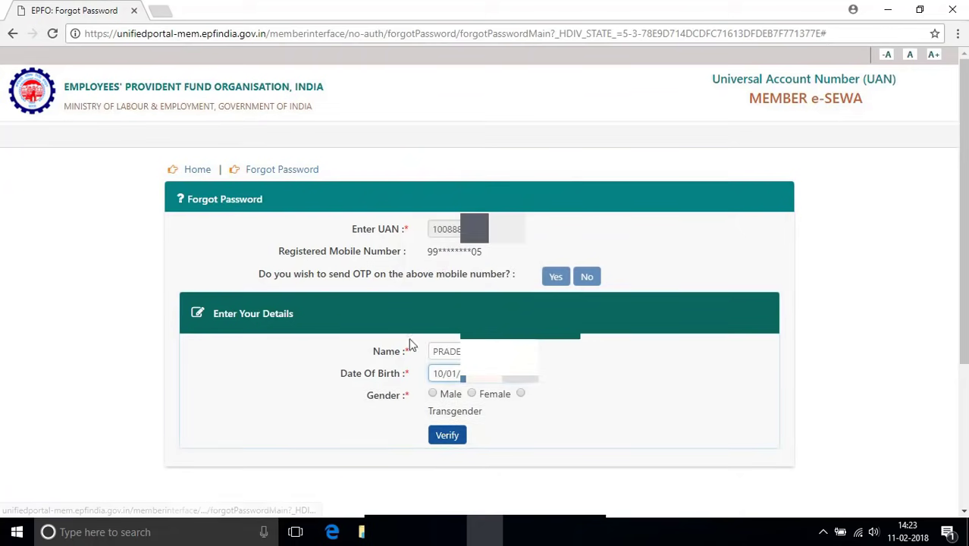
click(432, 394)
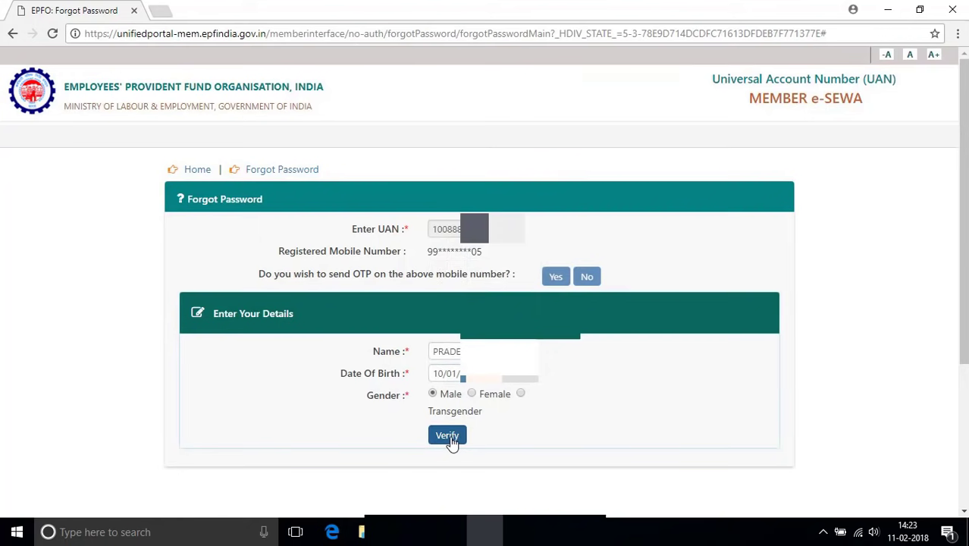
click(449, 436)
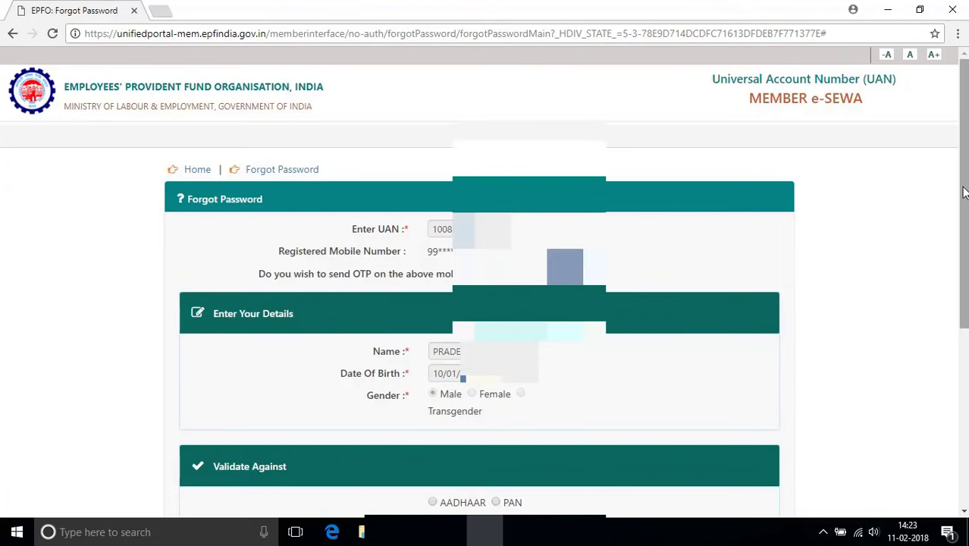
Choose PAN as the validation document, enter the member's PAN number and verify it
scroll(561, 327, down, 3)
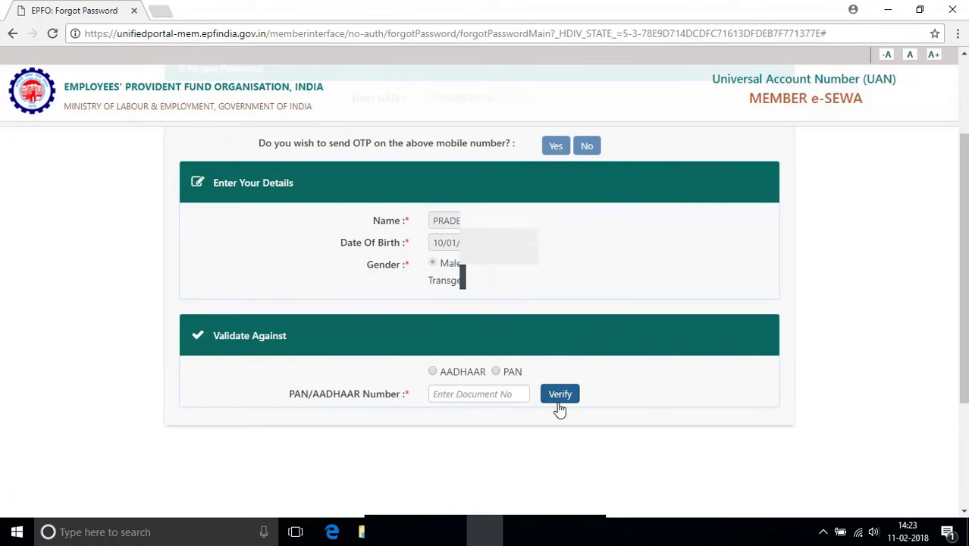
click(432, 372)
click(495, 372)
click(463, 394)
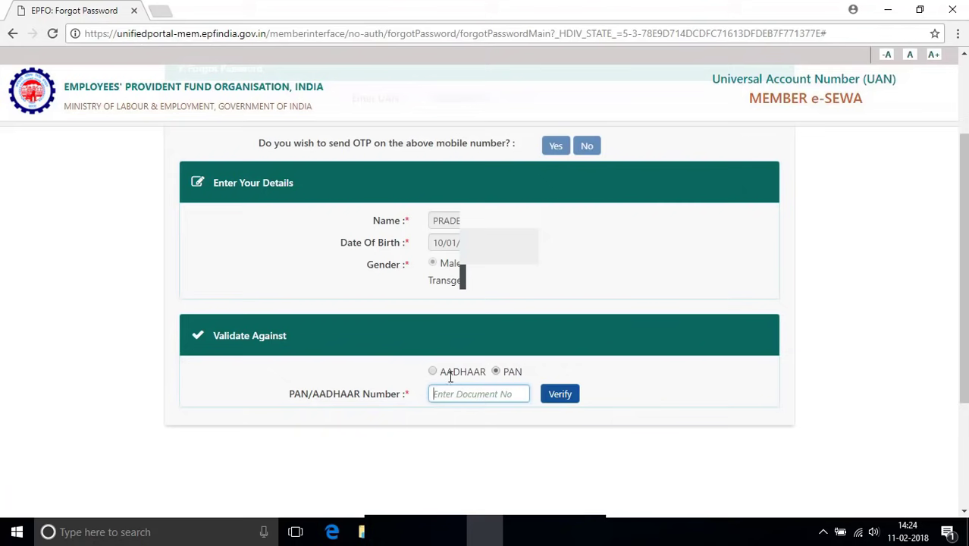
click(449, 392)
click(563, 399)
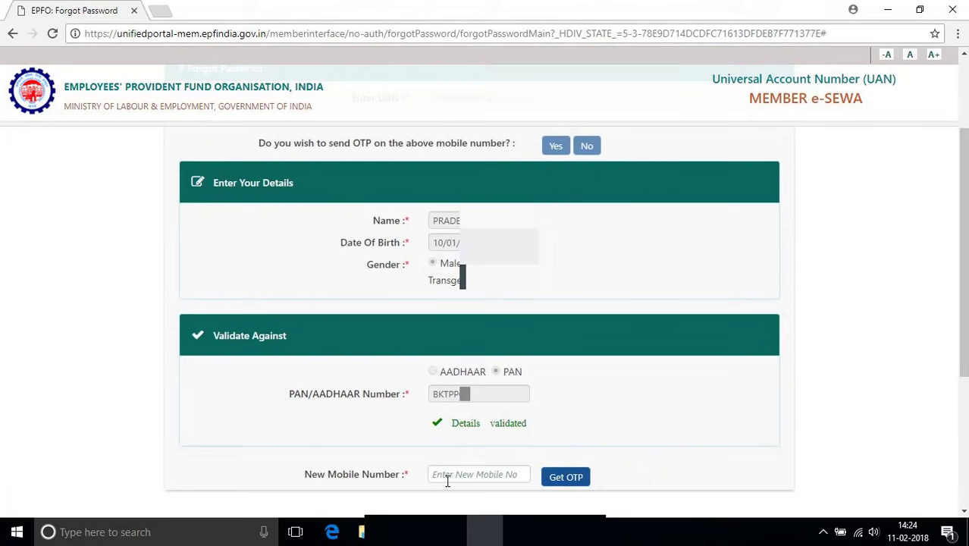
Enter the new mobile number and request an OTP, confirming it was sent successfully
scroll(506, 355, down, 3)
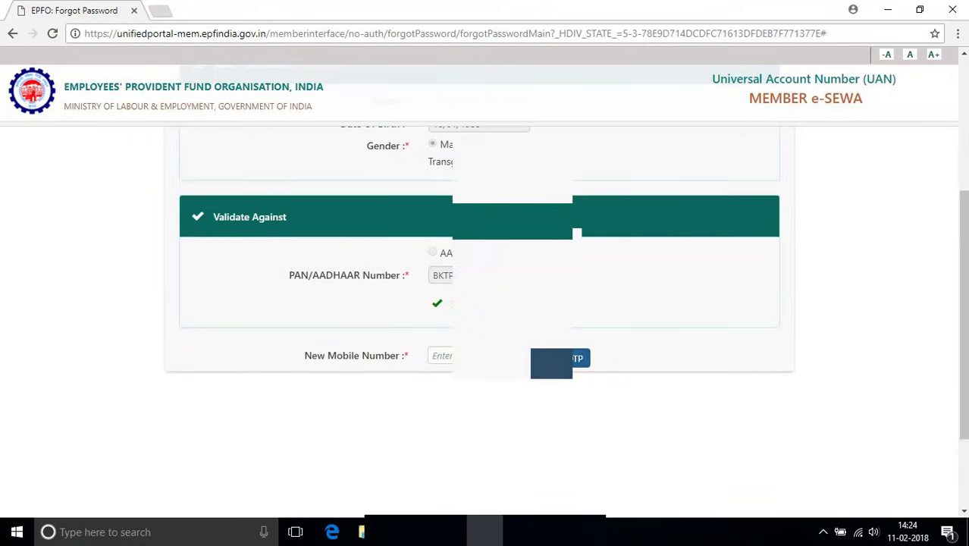
click(482, 356)
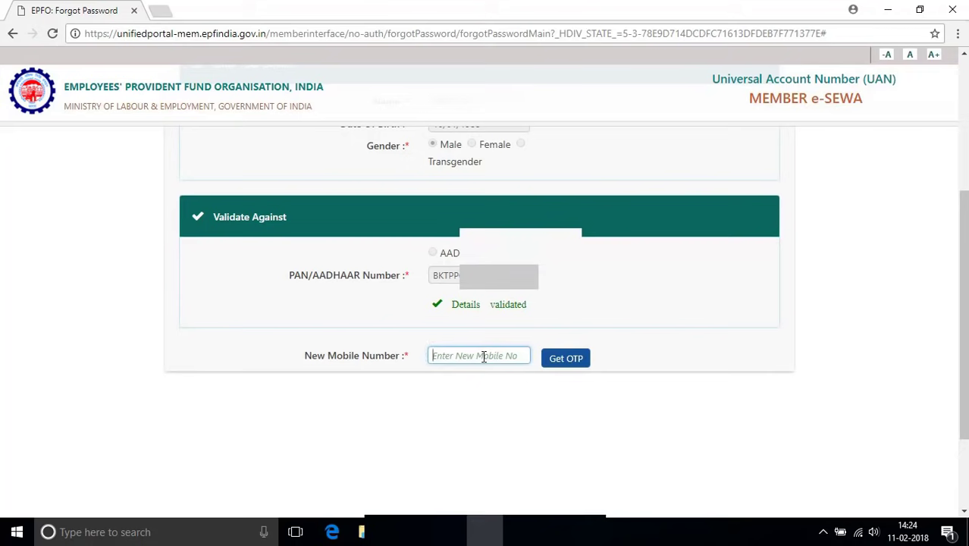
text(99536)
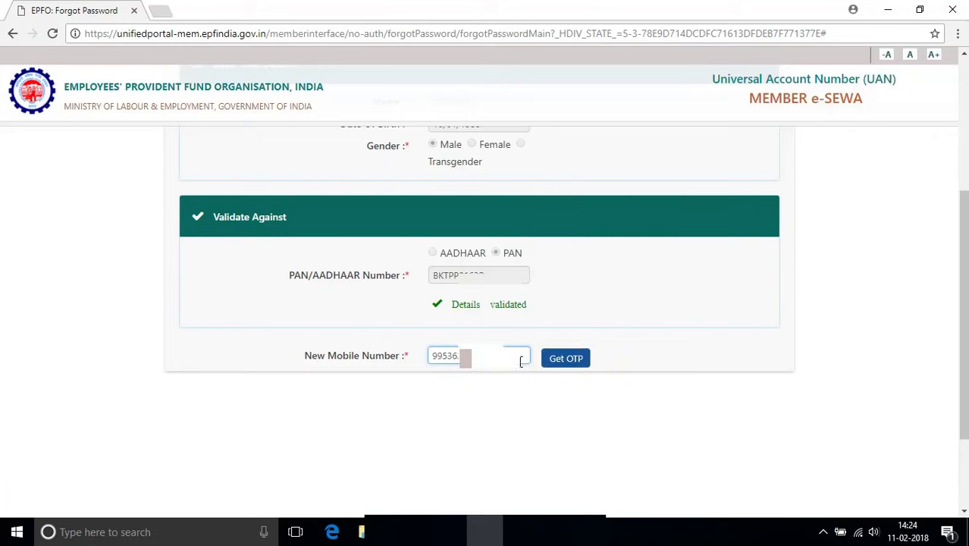
click(560, 367)
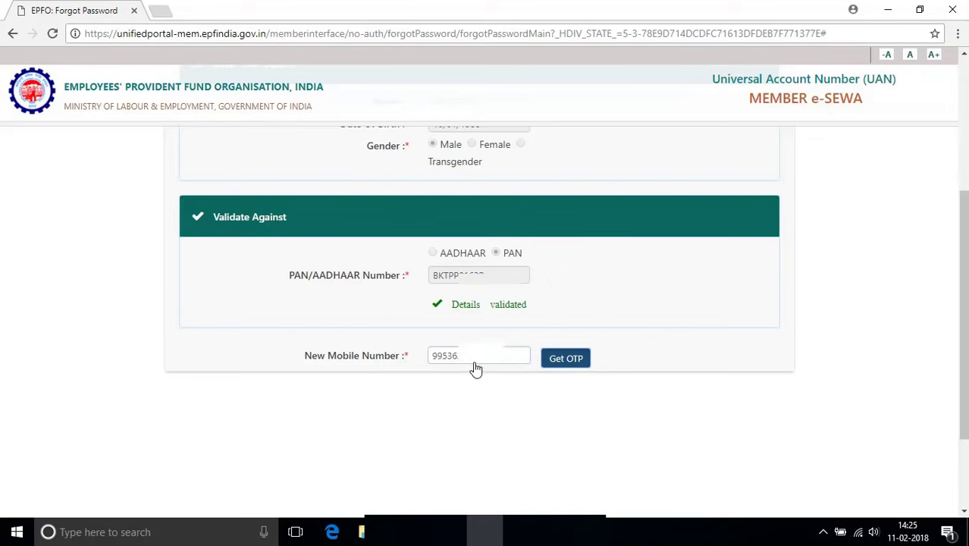
key(Return)
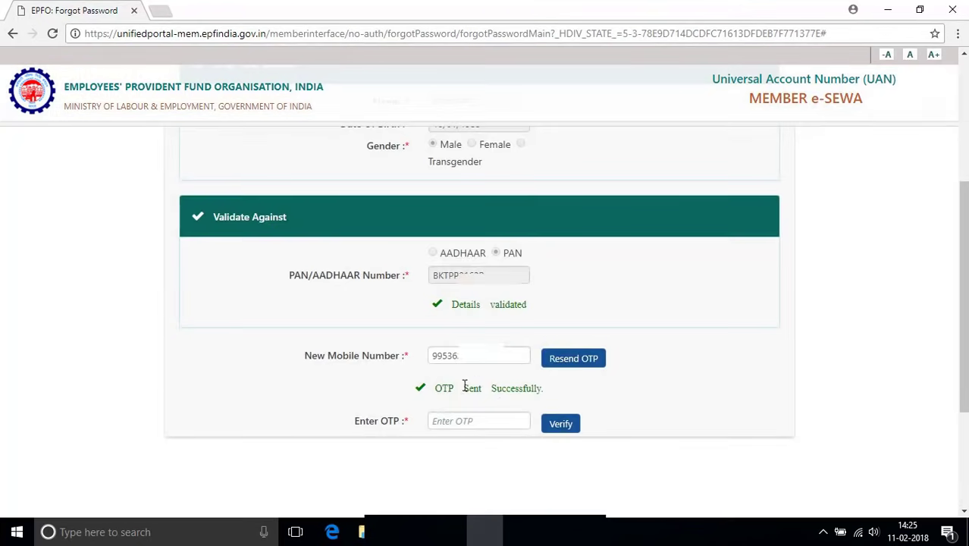
drag(431, 391, 547, 400)
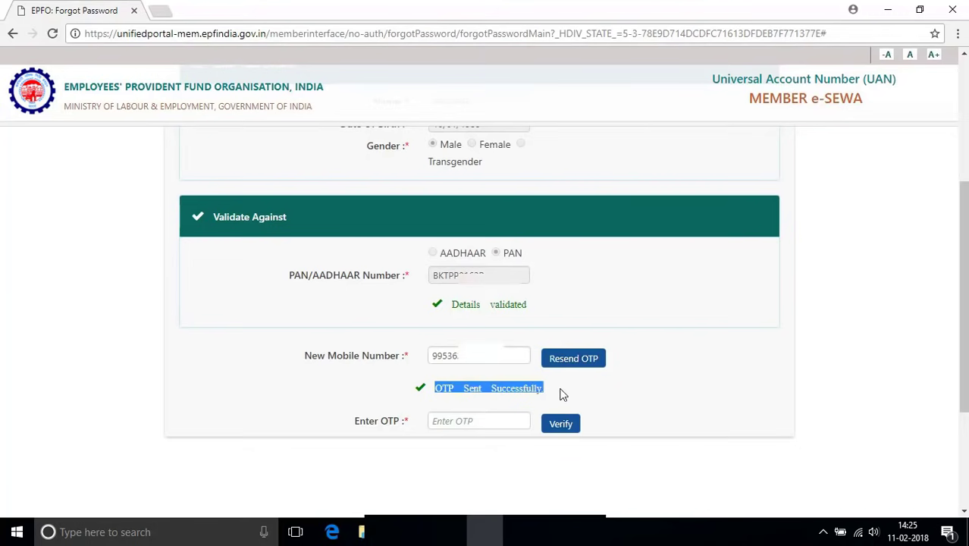
Fill in the received OTP and send it for verification
click(475, 423)
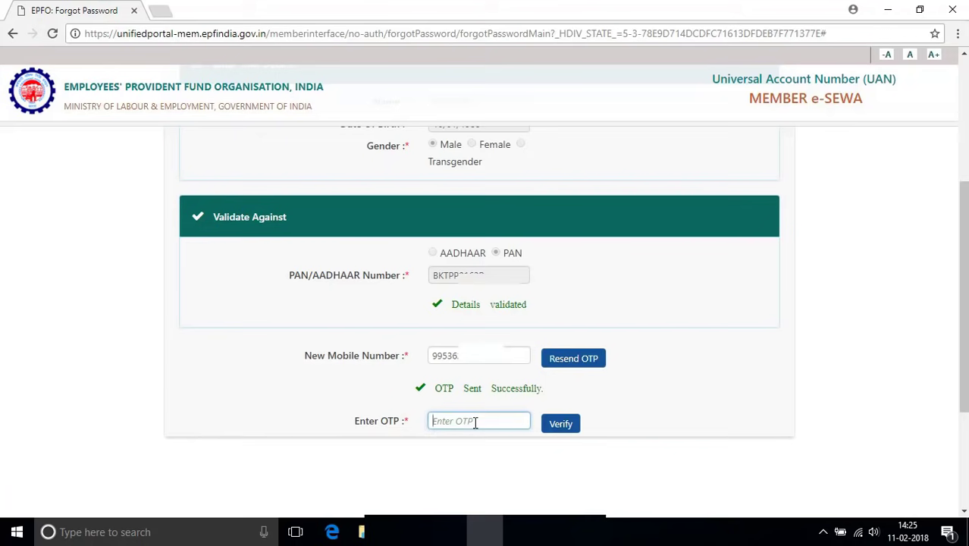
text(••••)
click(560, 427)
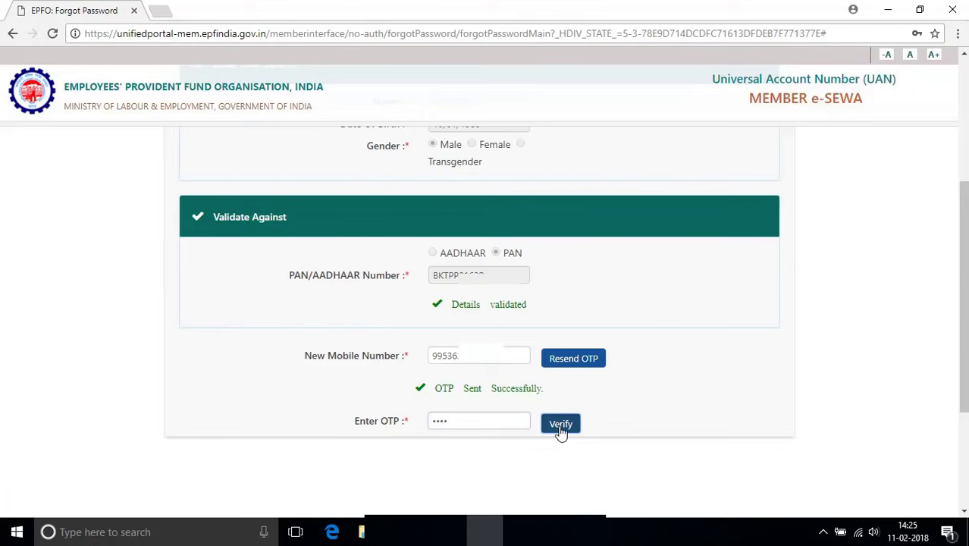
Verify the OTP, then enter the new account password in both password fields and submit
click(560, 426)
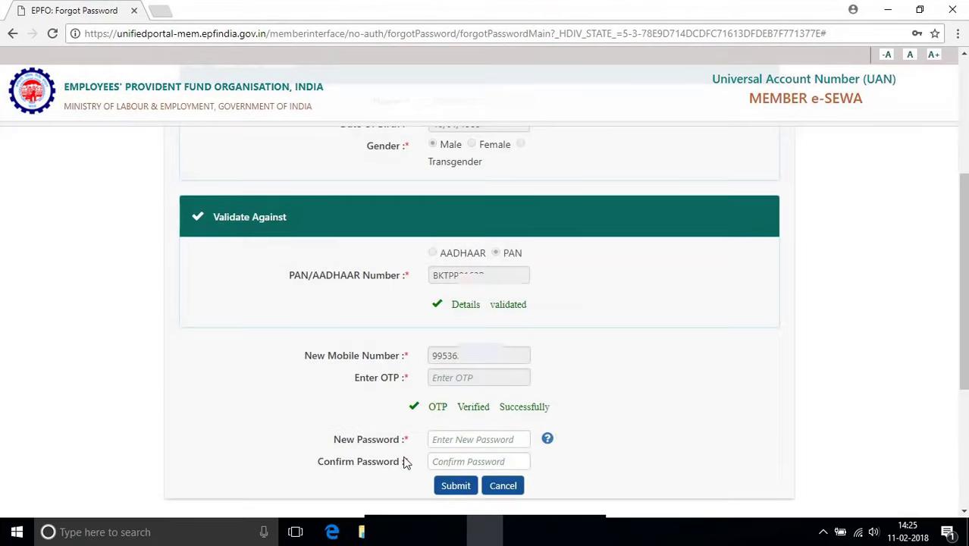
click(448, 461)
click(463, 439)
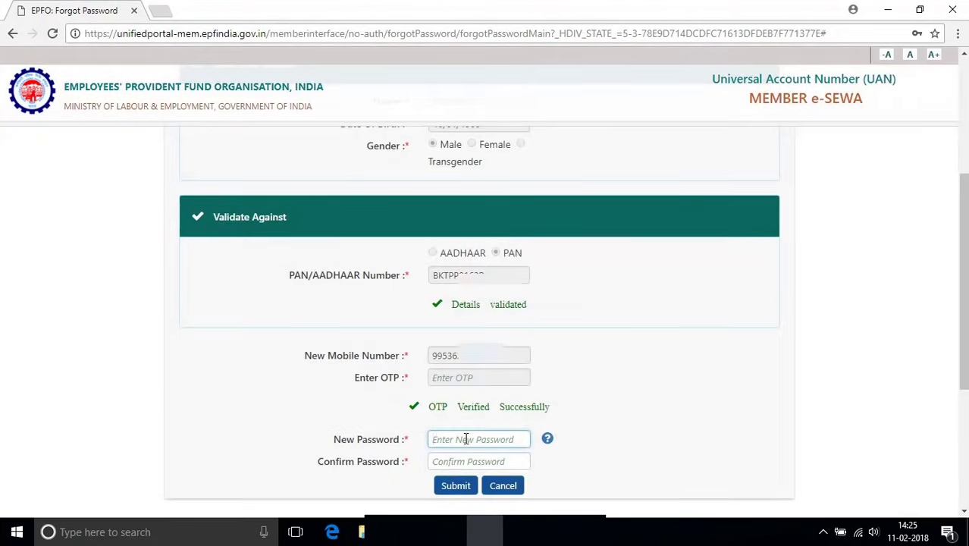
text(•••••••••••••)
key(Tab)
text(•••••)
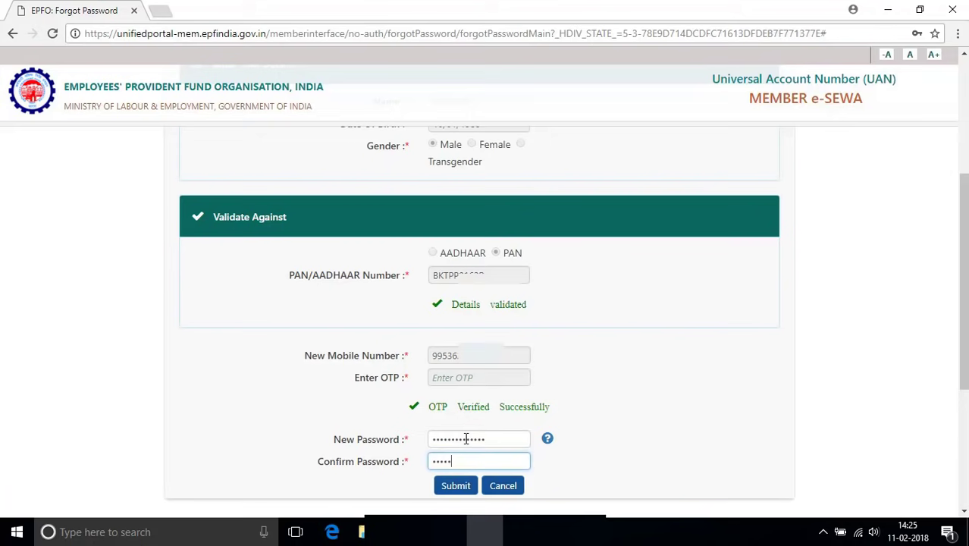
text(••••••••)
click(456, 486)
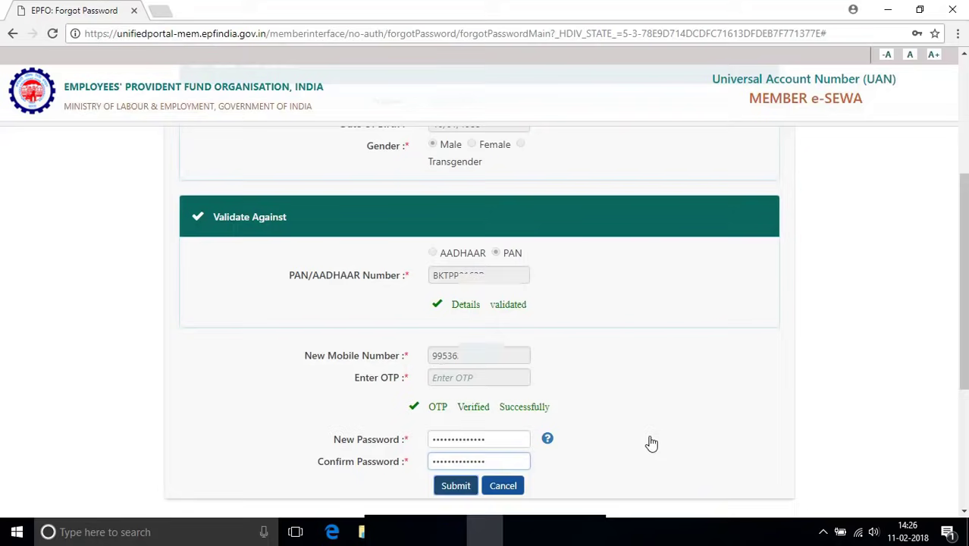
key(Return)
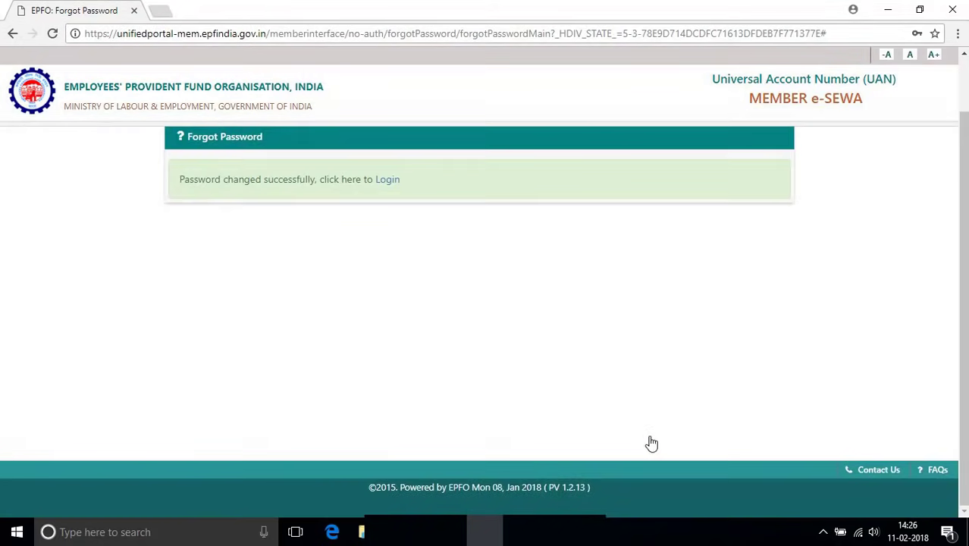
Check the 'Password changed successfully' message and follow its Login link to Member Home
drag(179, 179, 406, 177)
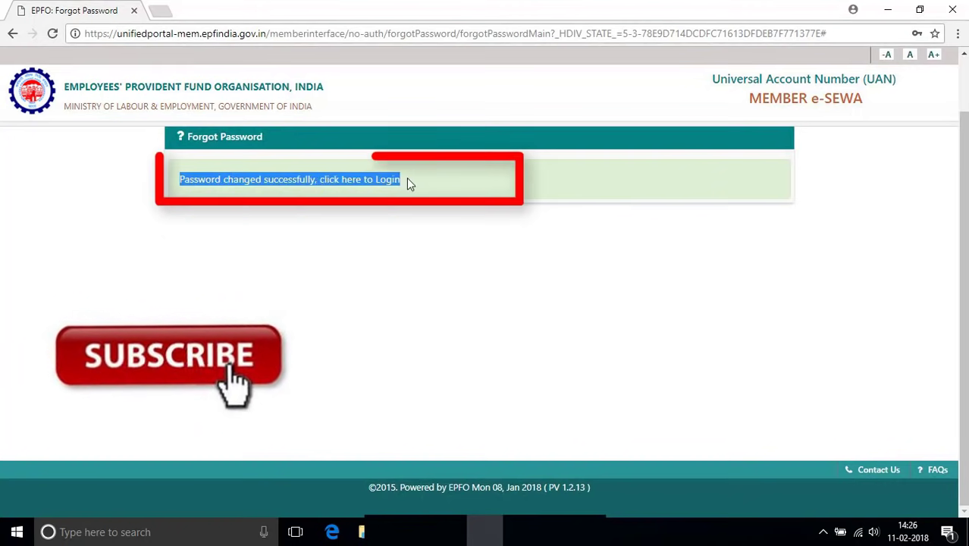
click(493, 189)
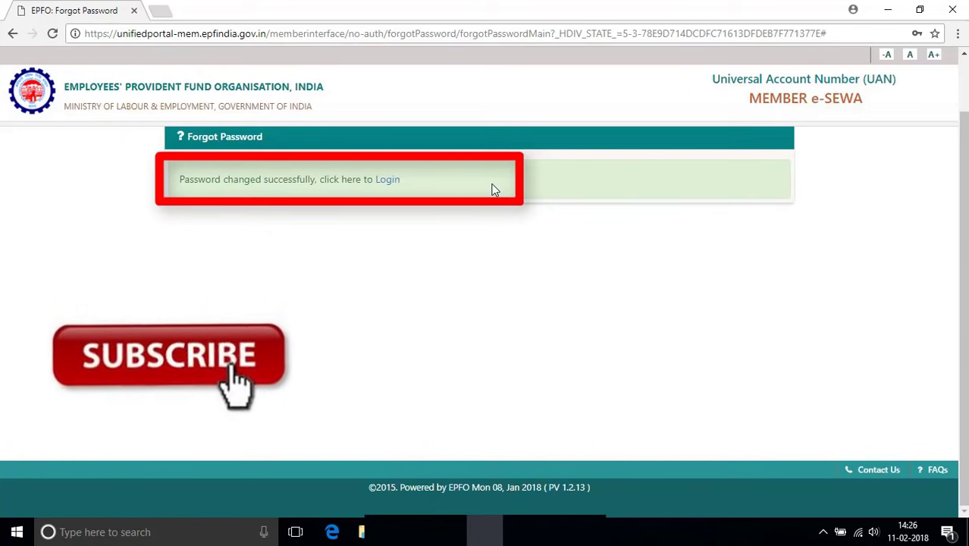
click(386, 180)
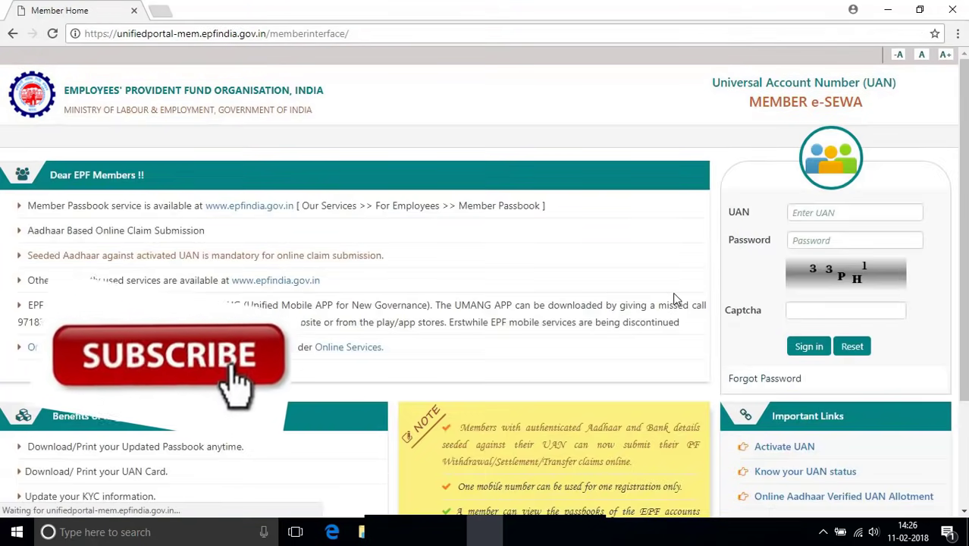